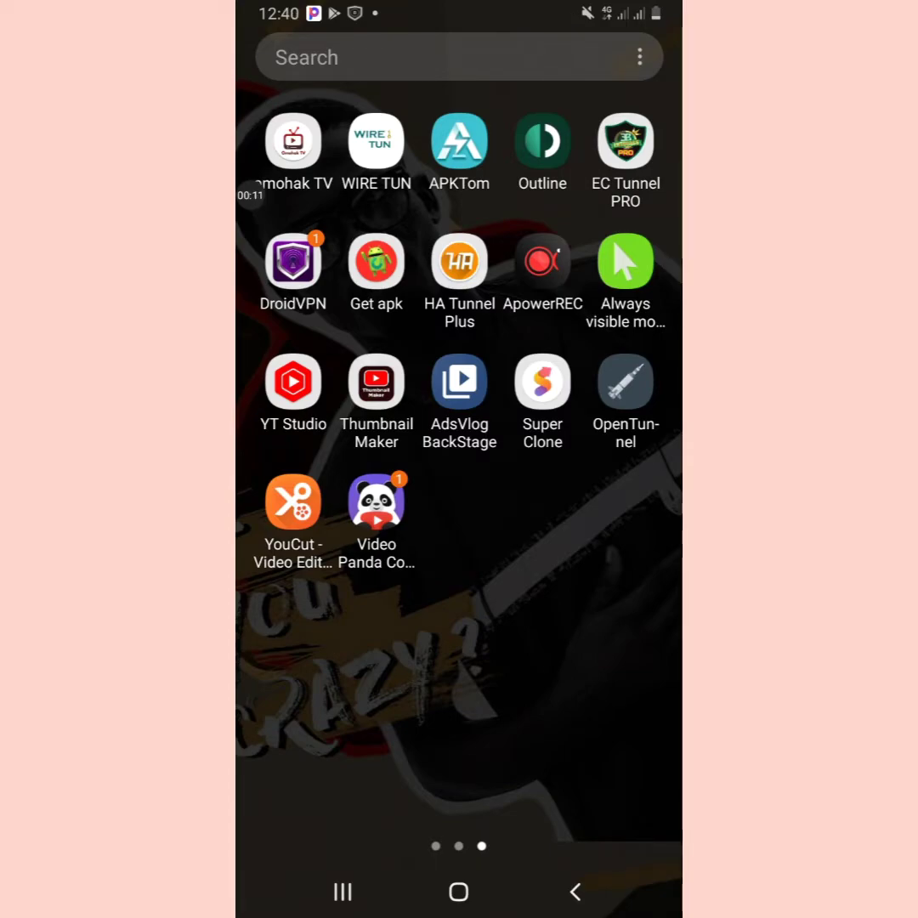
Step: Browse back and forth through the app drawer pages toward the Always visible mouse app
drag(340, 382, 595, 382)
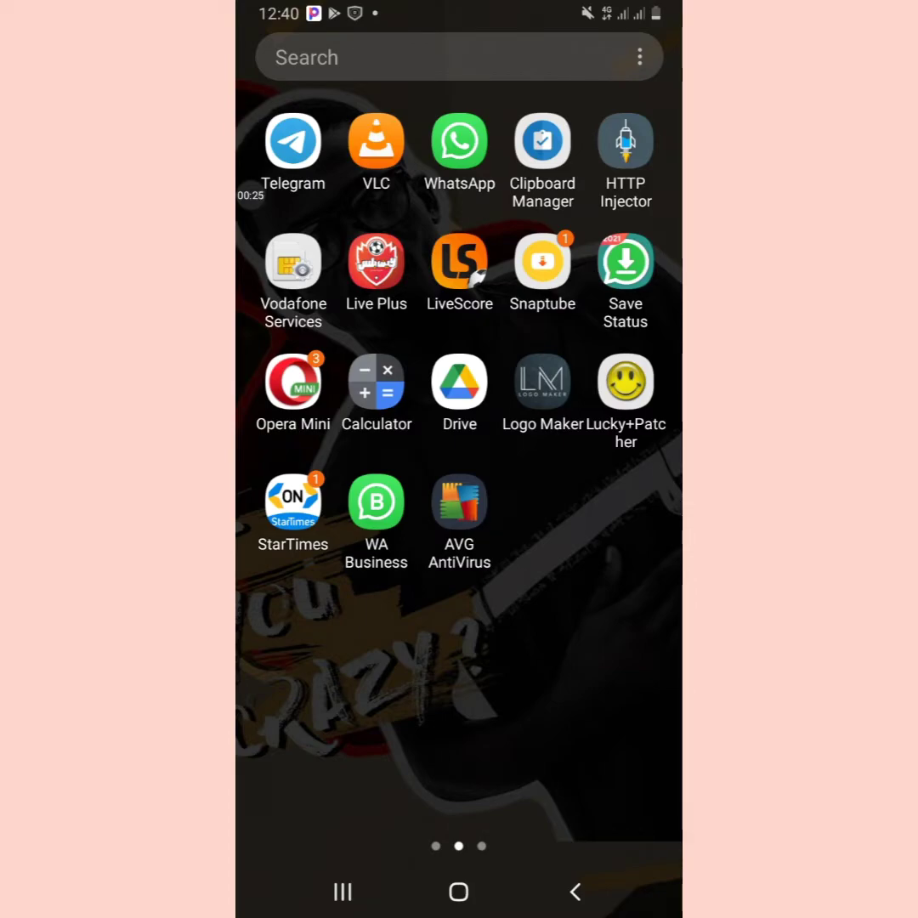
drag(340, 510, 637, 510)
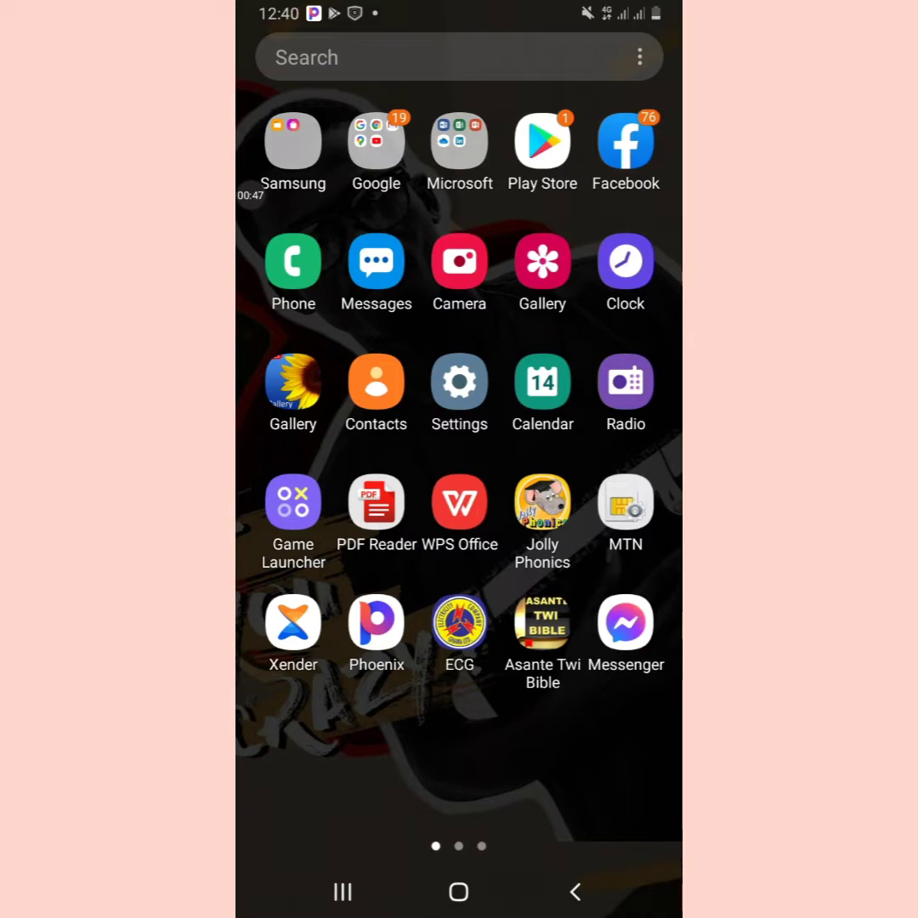
mouse_move(595, 459)
mouse_down()
mouse_move(298, 459)
mouse_move(595, 459)
mouse_up()
drag(595, 459, 298, 459)
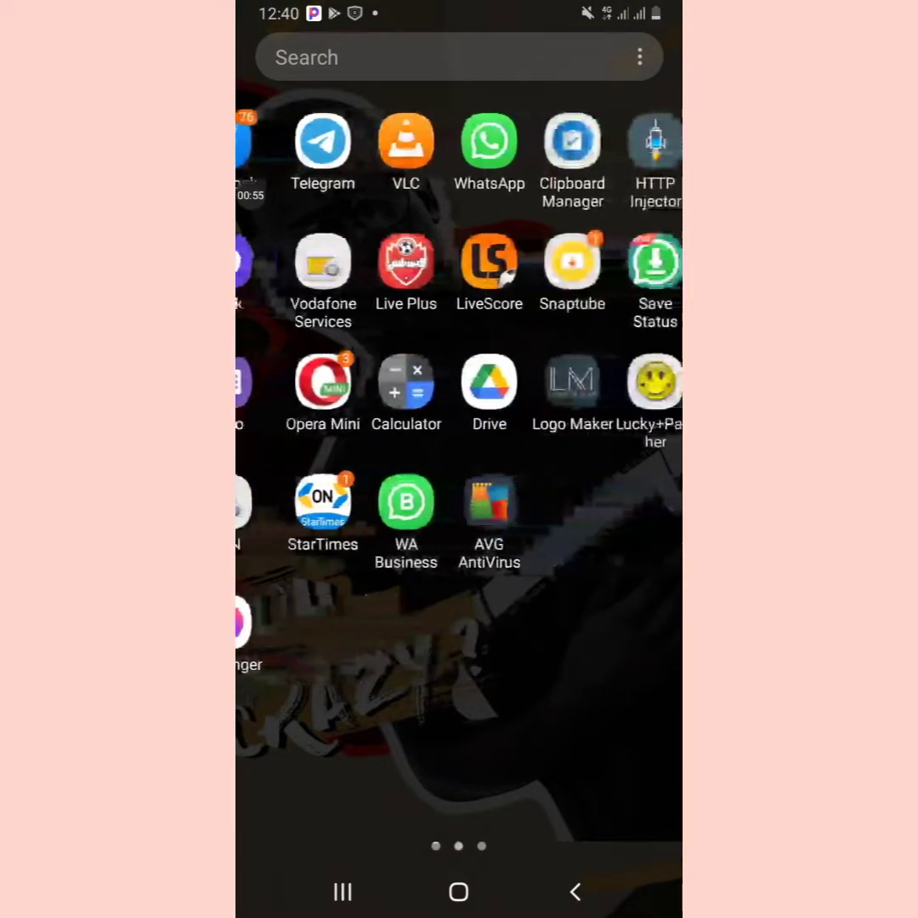
drag(595, 459, 298, 459)
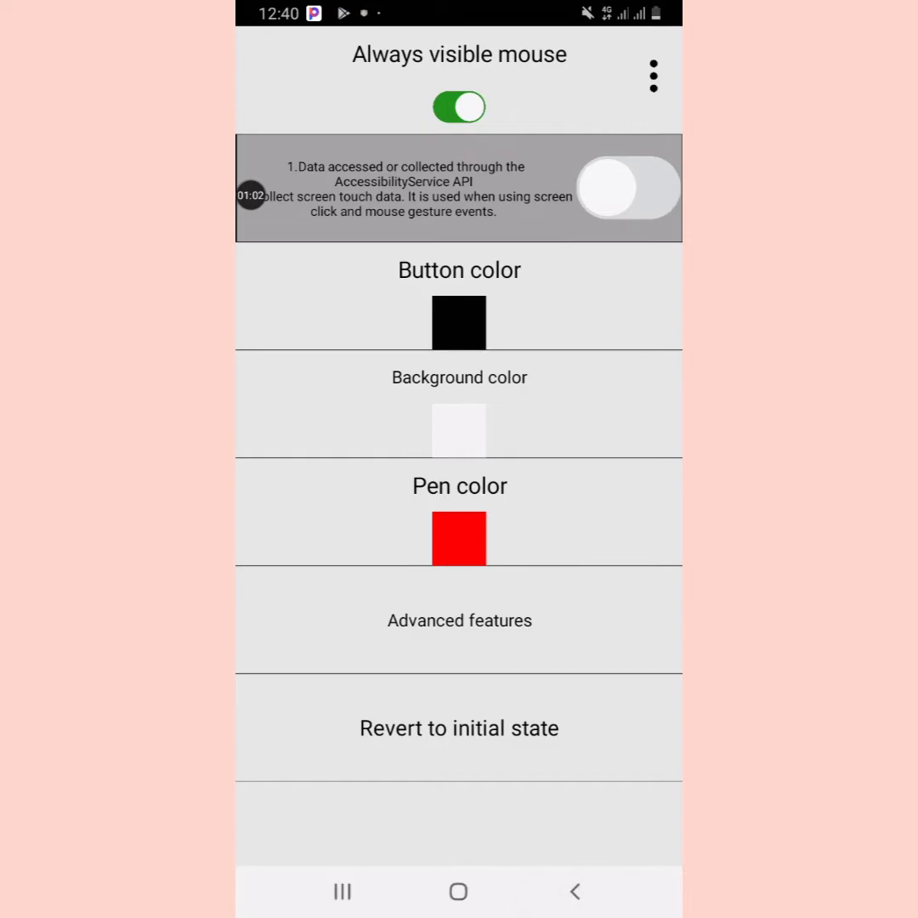
Step: Exit the pointer app and launch Settings from the app drawer, circling it for viewers
right_click(409, 740)
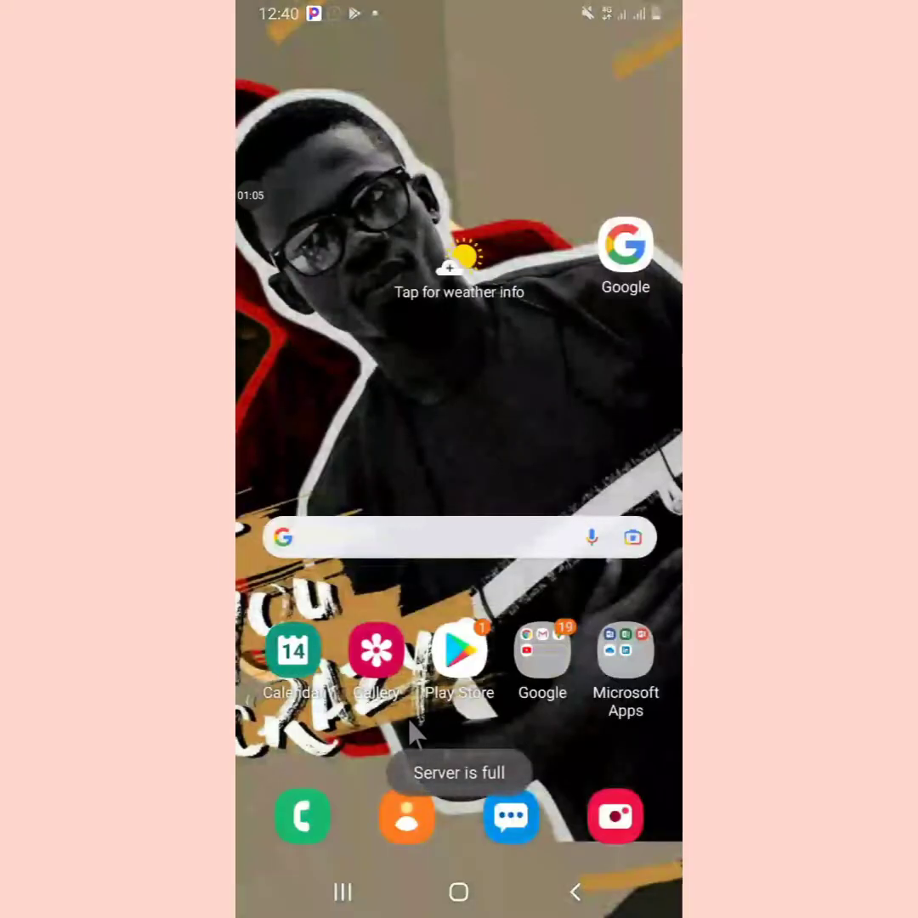
scroll(415, 734, down, 1)
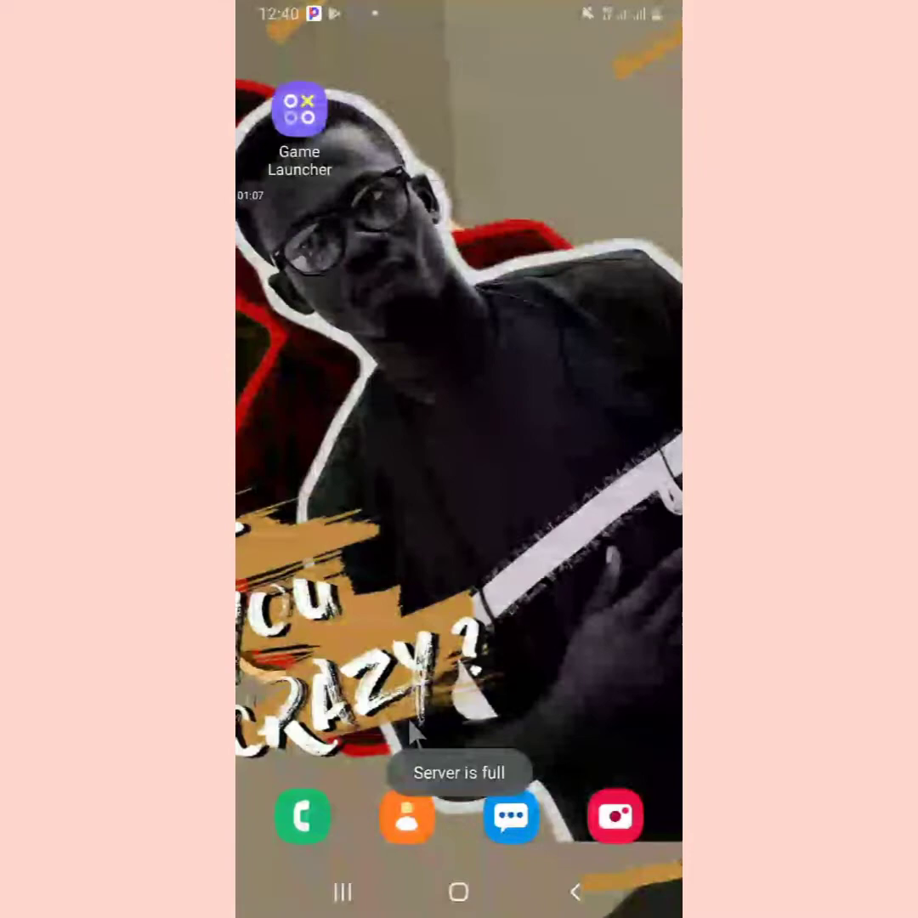
scroll(415, 735, down, 1)
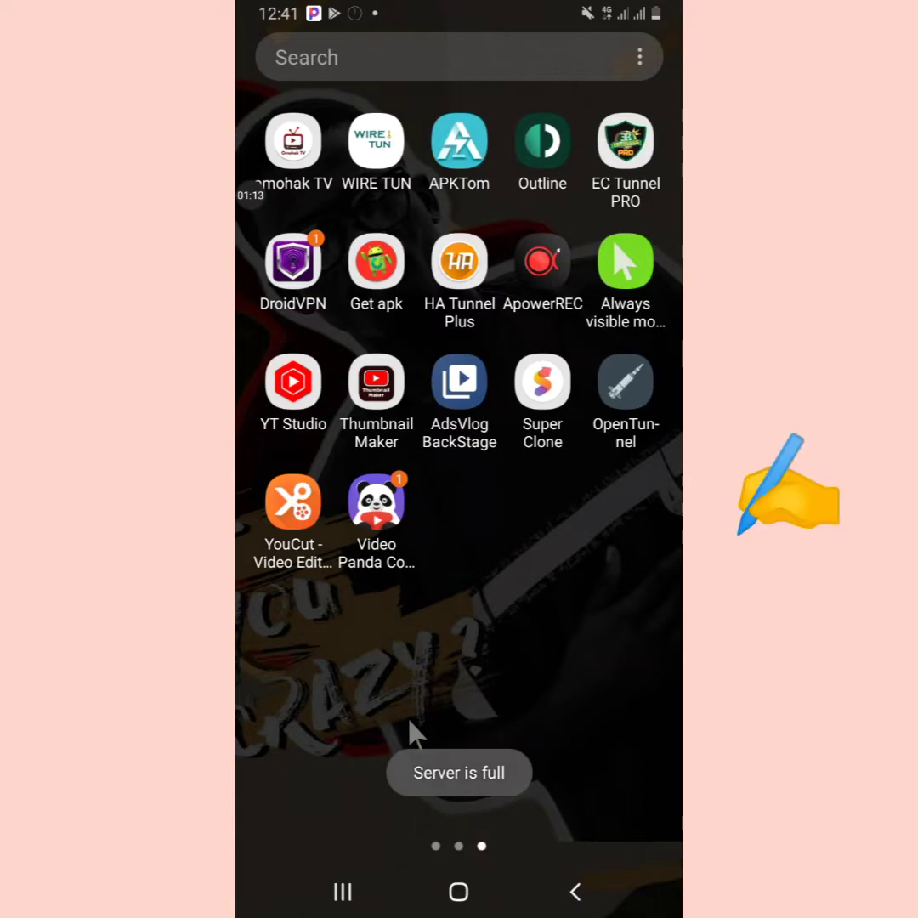
scroll(415, 734, left, 1)
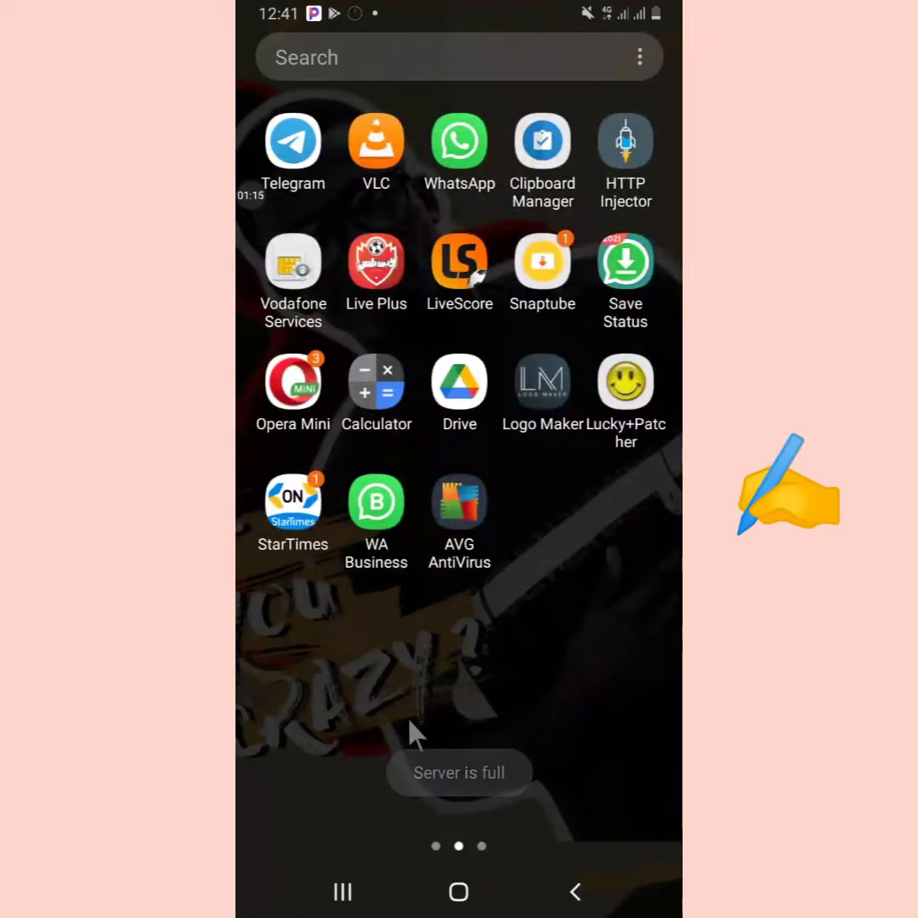
scroll(415, 735, left, 1)
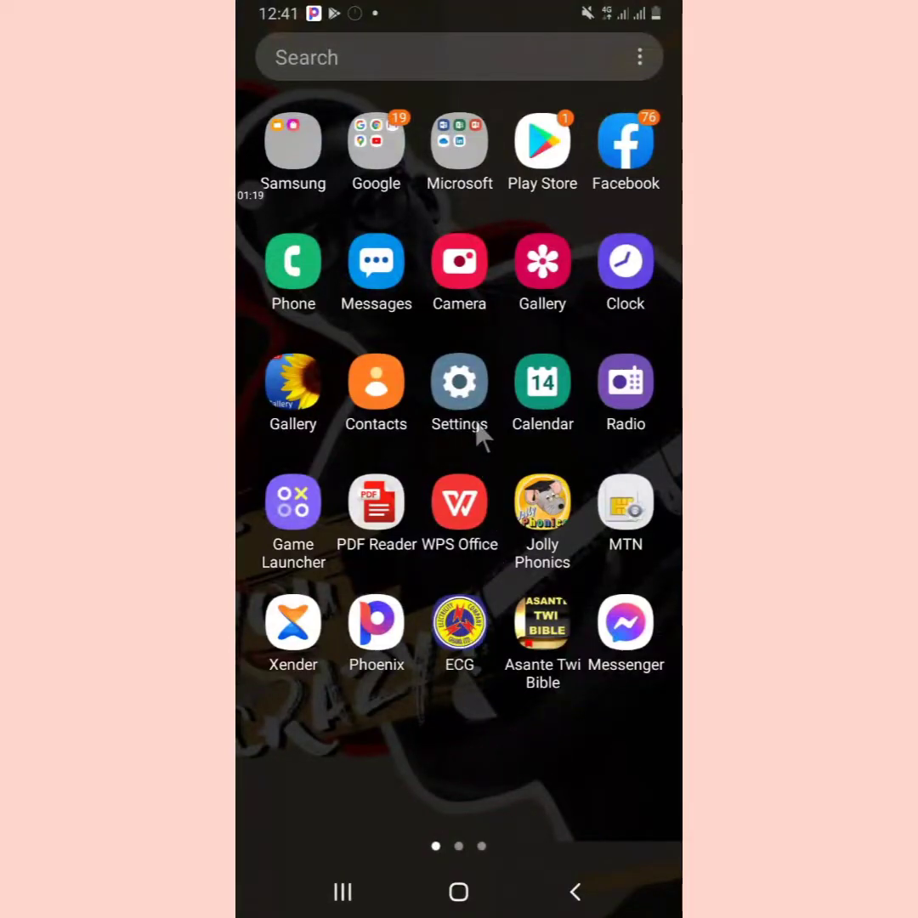
mouse_move(489, 443)
mouse_down()
mouse_move(504, 389)
mouse_move(491, 450)
mouse_up()
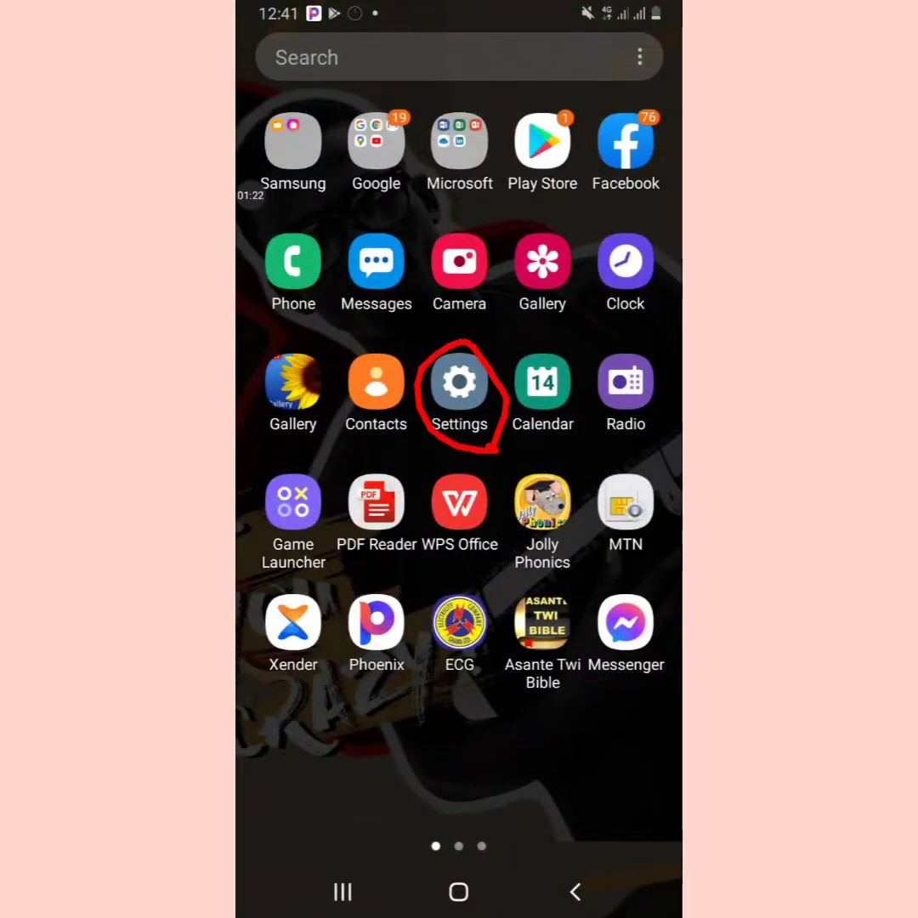
click(491, 449)
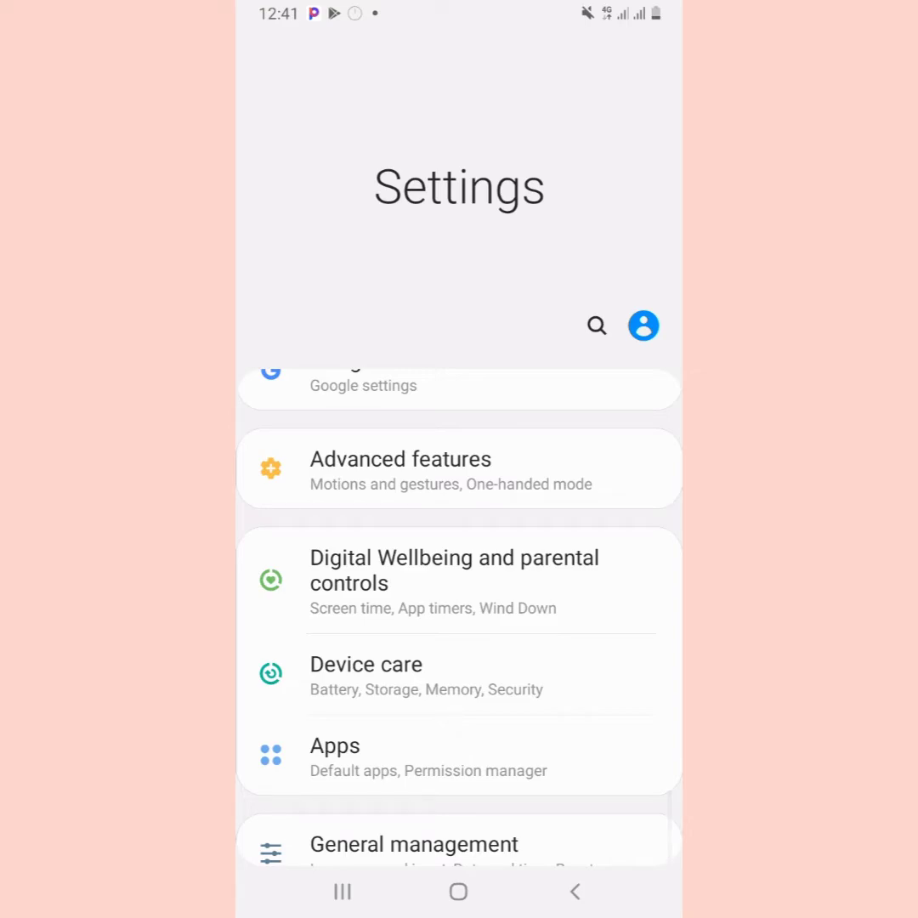
scroll(459, 595, down, 3)
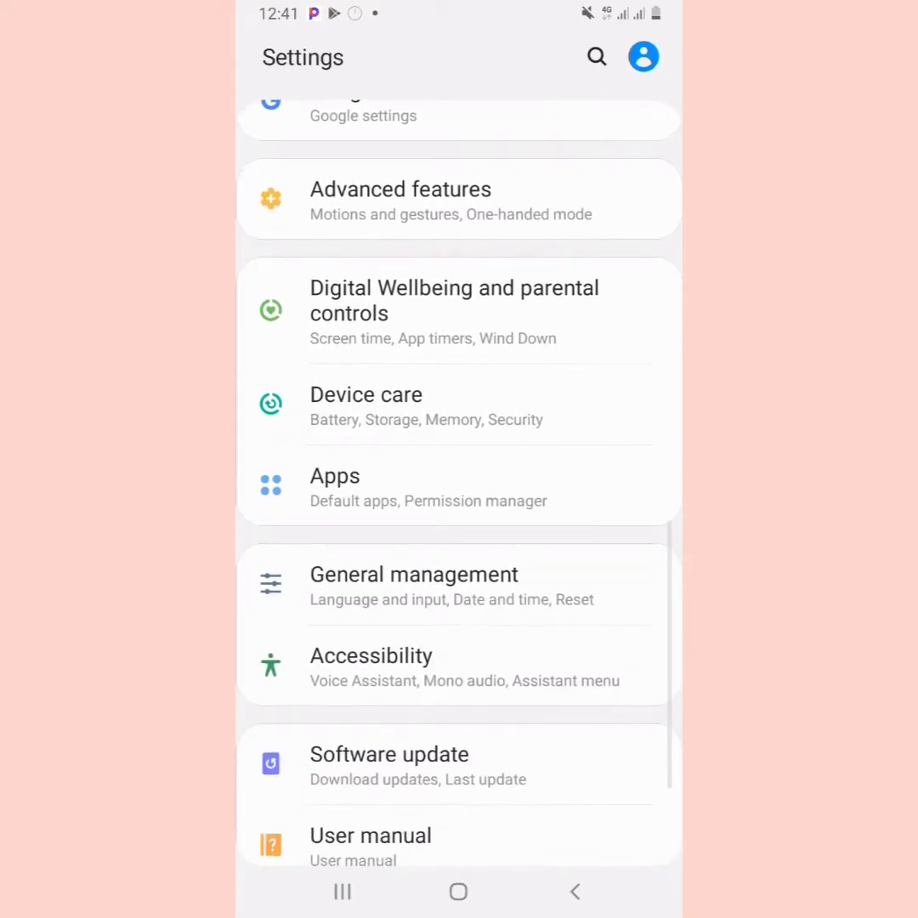
scroll(459, 510, down, 2)
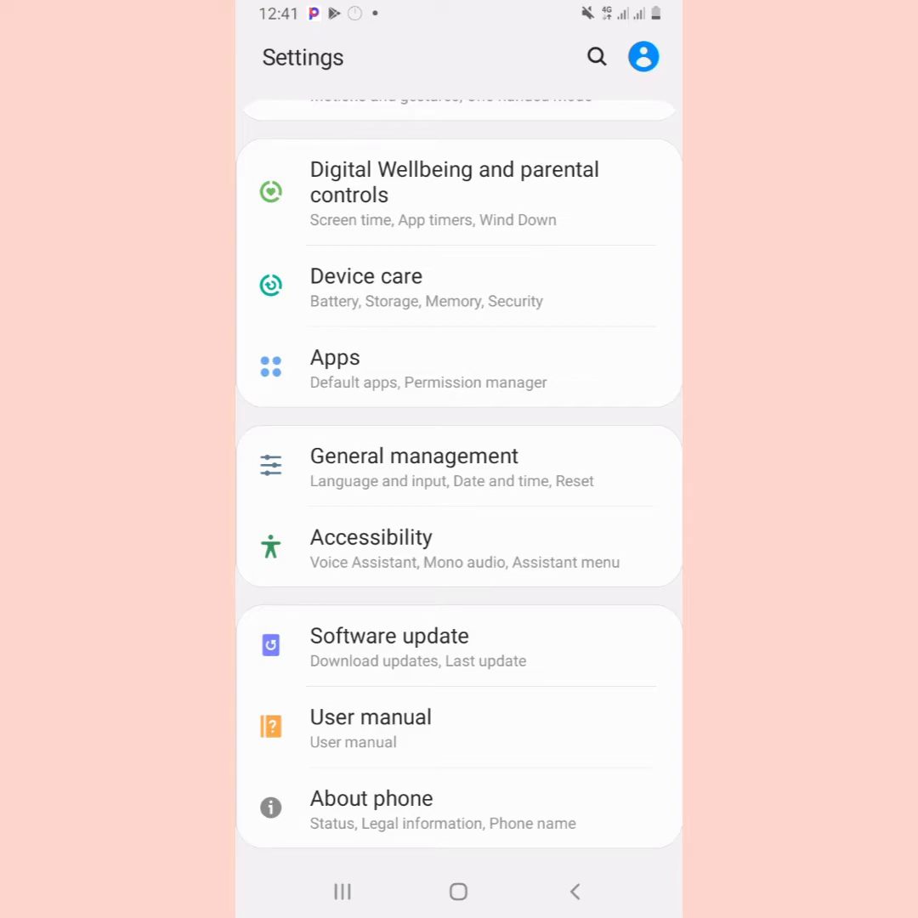
Step: Go into General management from the main Settings list
click(413, 466)
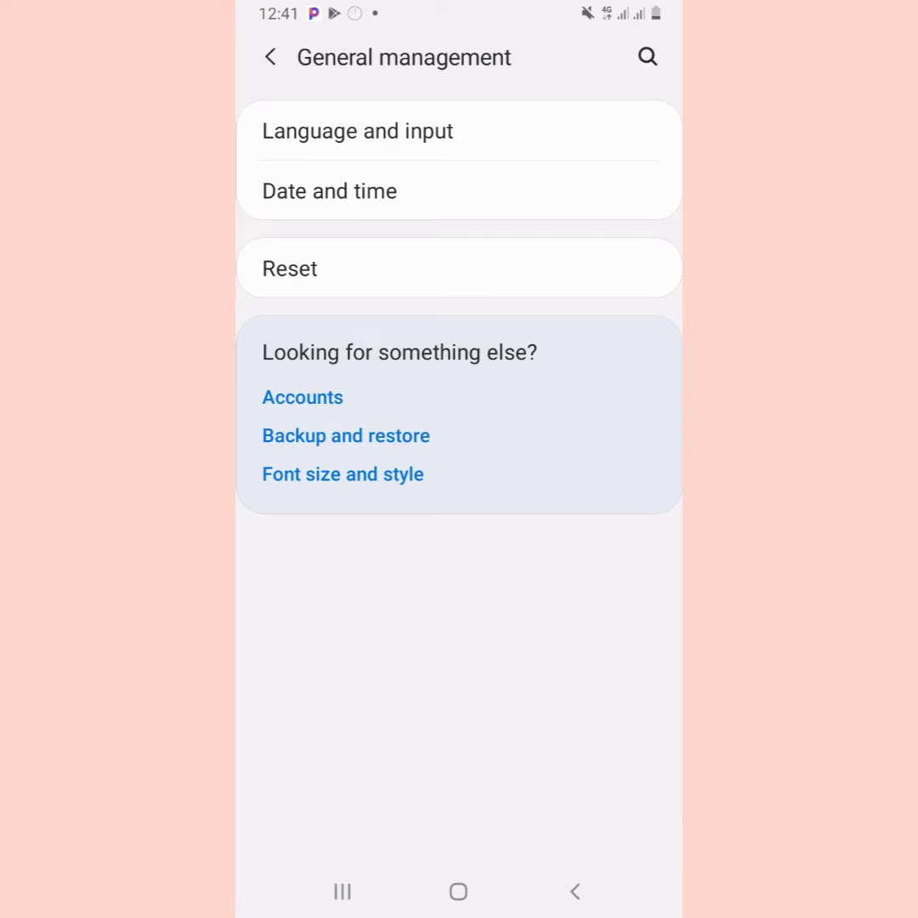
Step: Enter the Reset options within General management
click(459, 268)
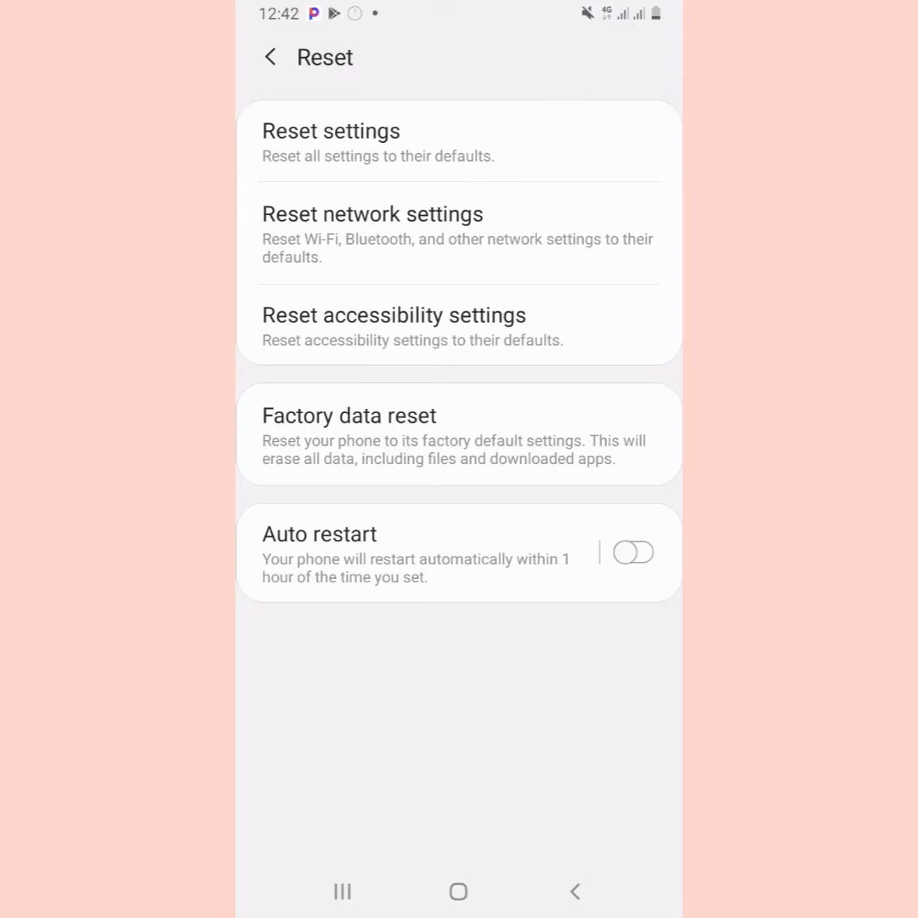
Step: Choose Reset network settings for Wi-Fi, mobile data and Bluetooth
click(459, 231)
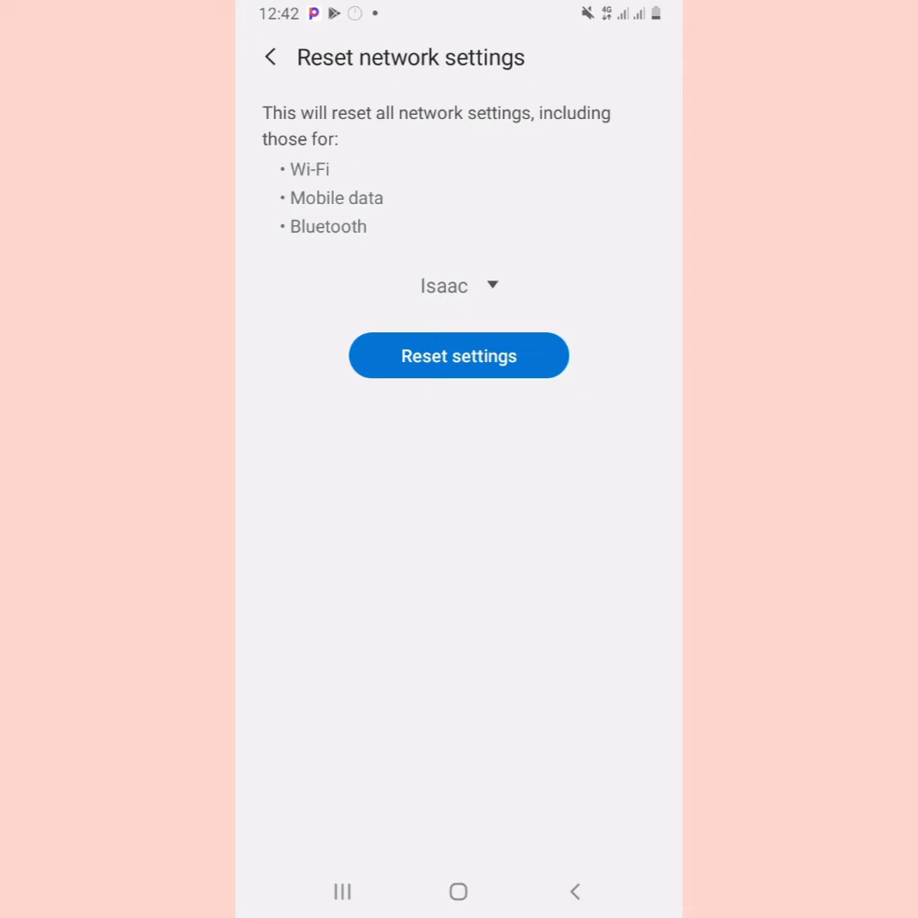
Step: Select the second SIM card in the dropdown as the target of the network reset
click(458, 286)
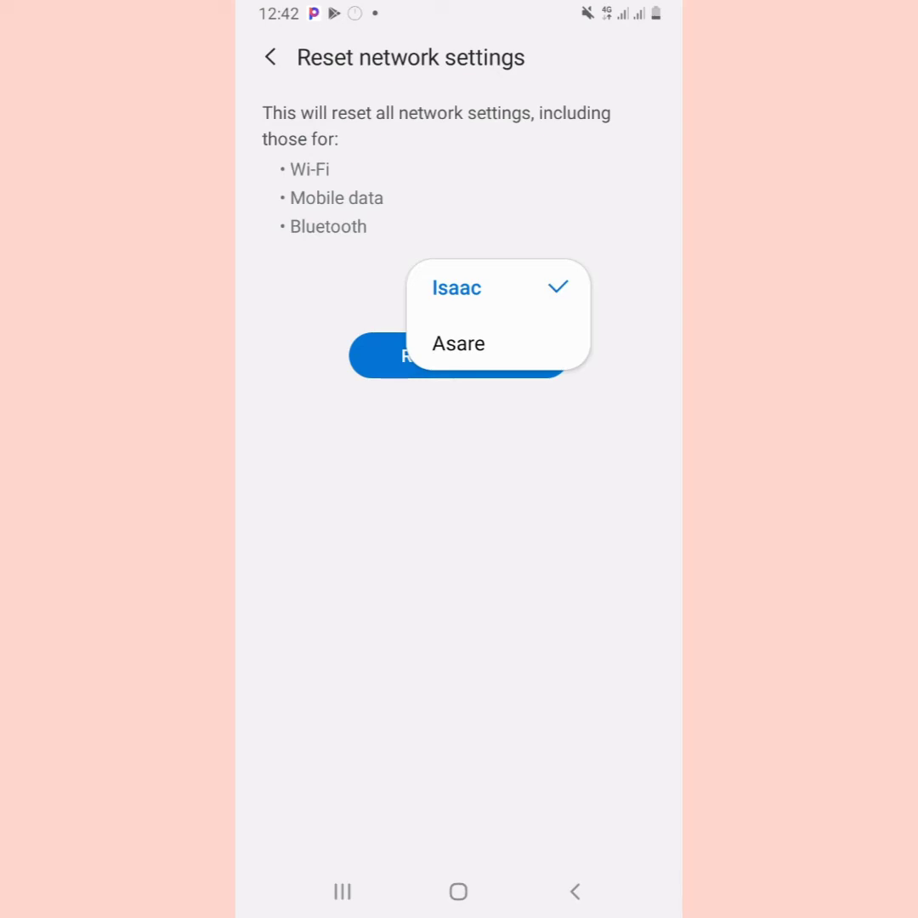
click(457, 288)
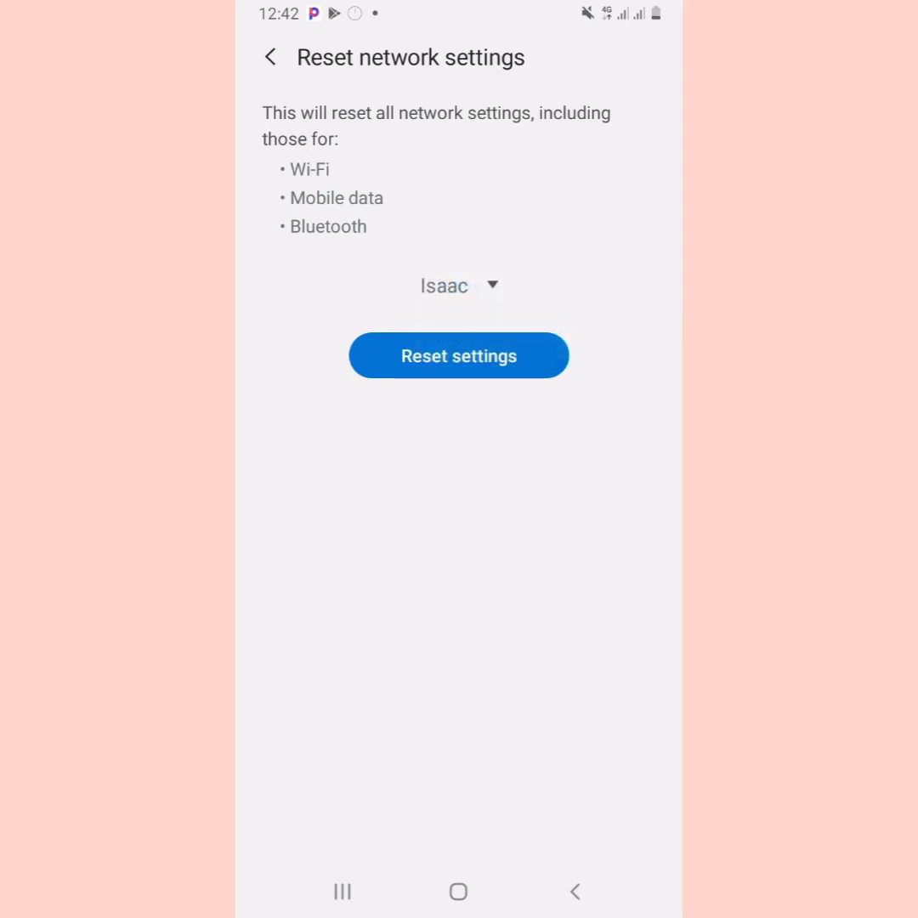
click(457, 285)
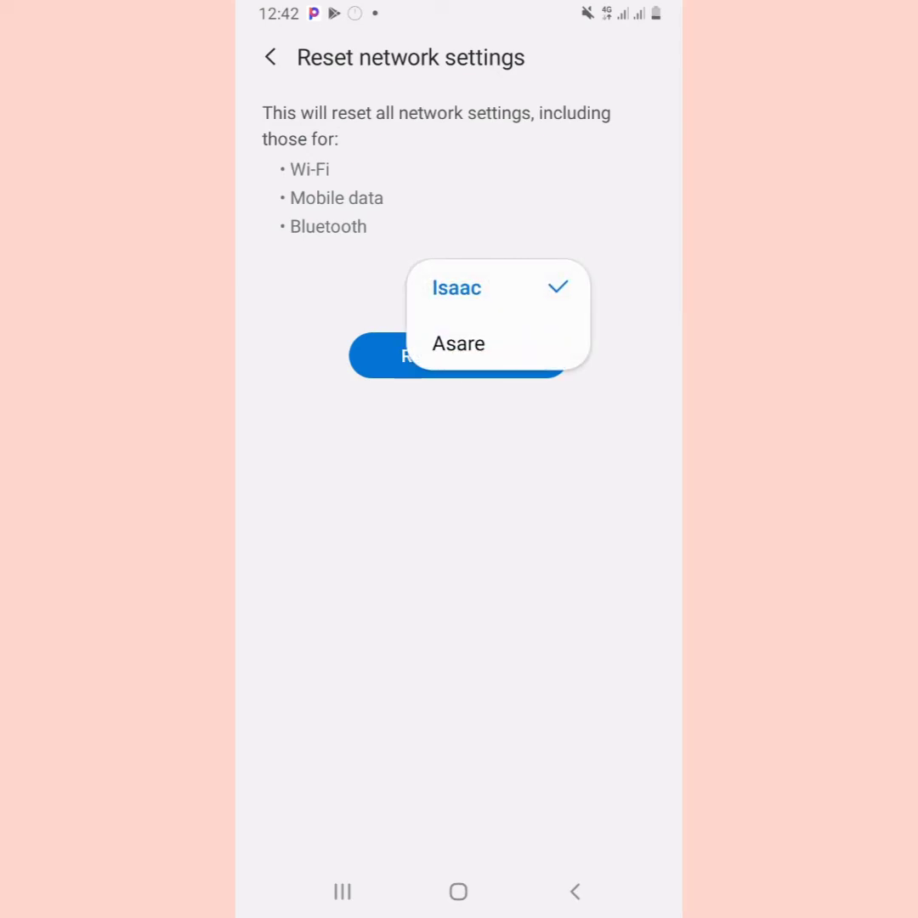
click(458, 343)
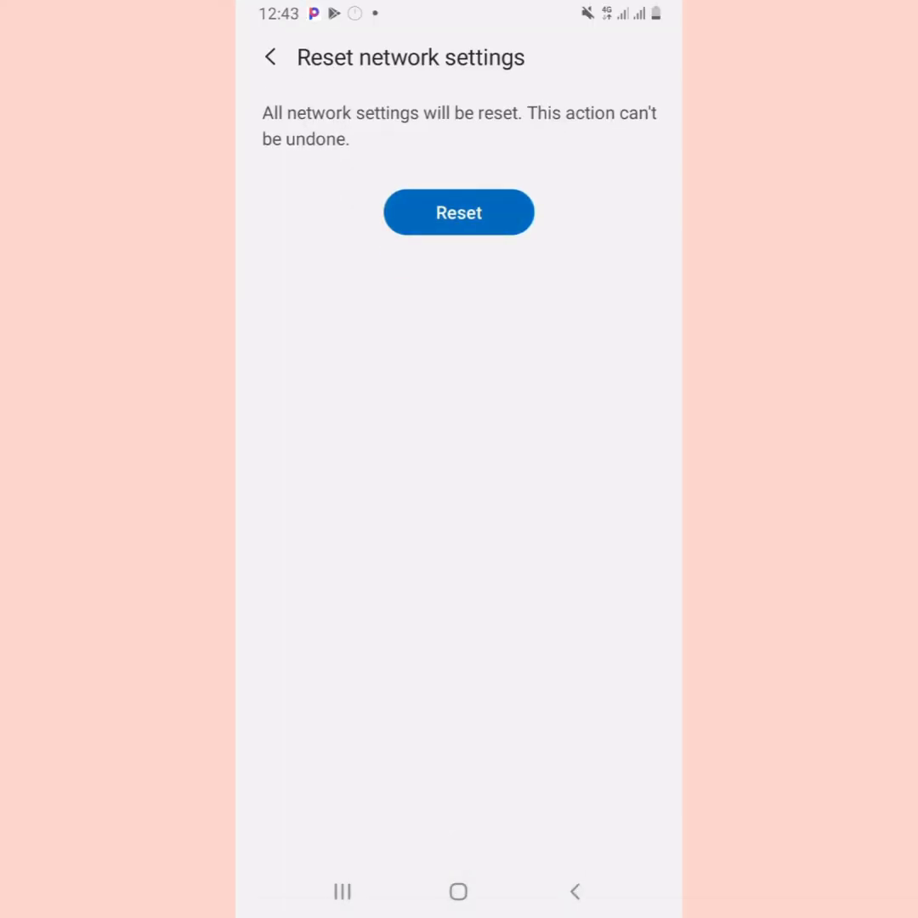
Step: Confirm the final Reset to restore network settings for the chosen SIM to defaults
click(458, 212)
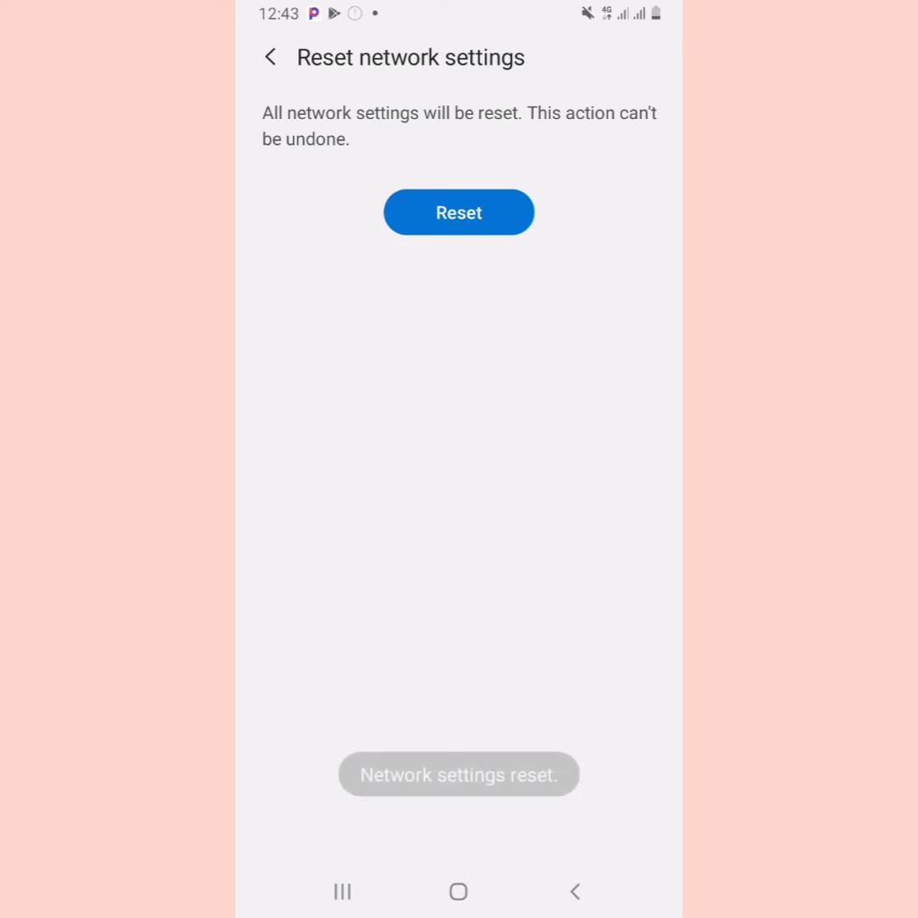